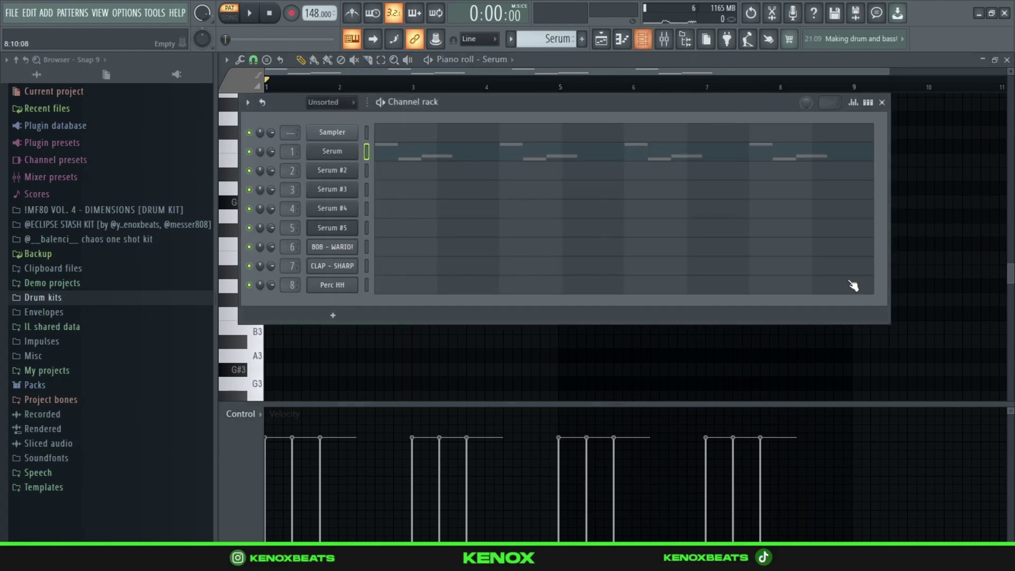
# - Examine the Serum channel's synth preset and the Fruity parametric EQ 2 curve on its mixer track
pyautogui.click(354, 151)
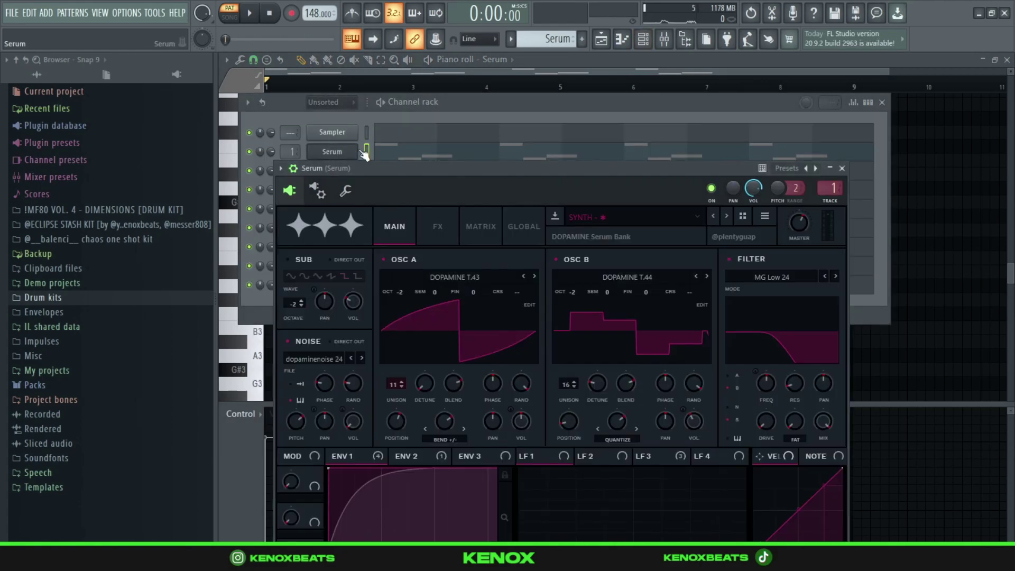
pyautogui.moveTo(463, 166); pyautogui.dragTo(439, 17)
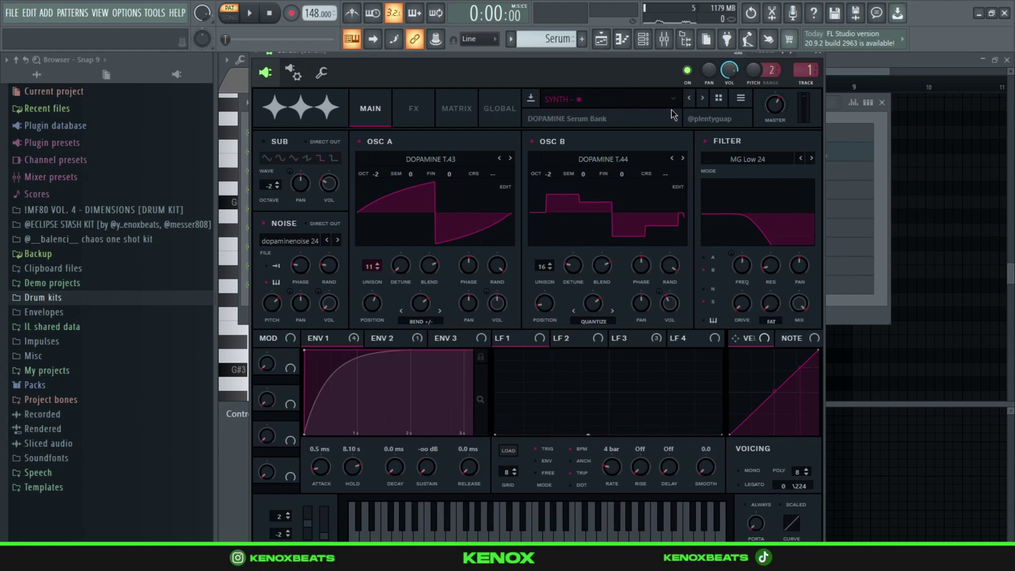
pyautogui.click(821, 54)
pyautogui.press('F9')
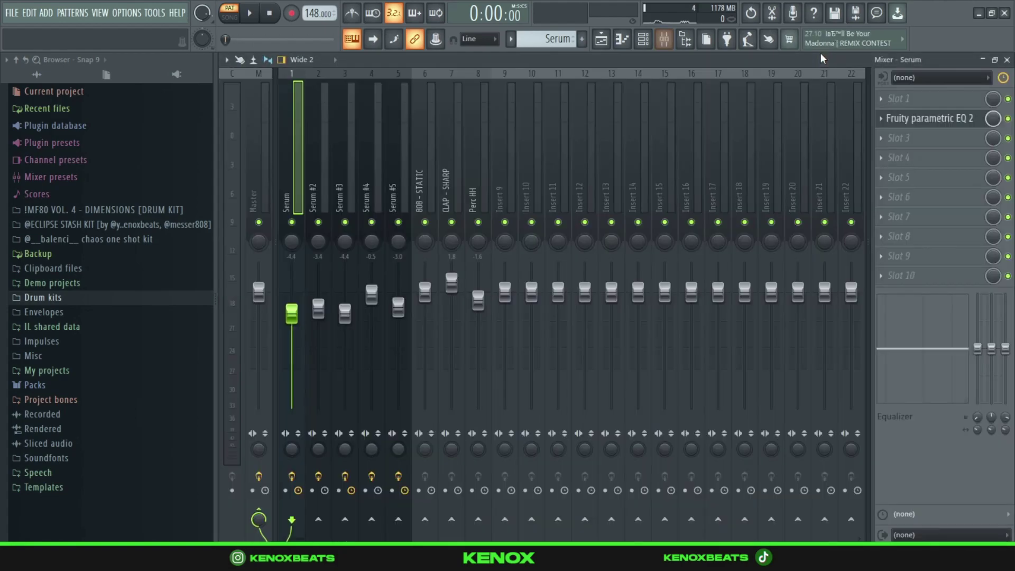
pyautogui.click(926, 120)
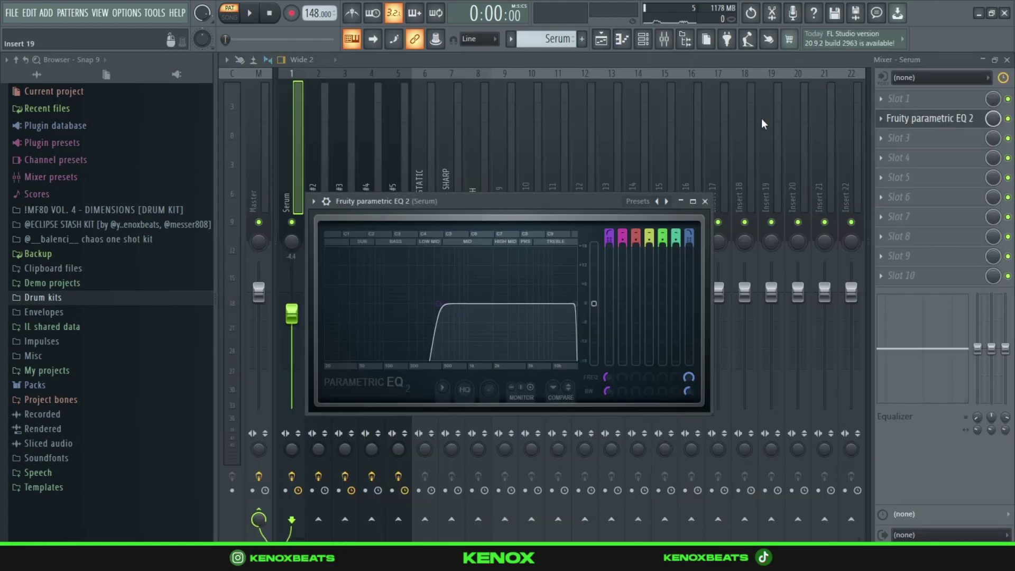
pyautogui.click(705, 201)
# - Switch to the Serum #2 pattern, open its notes in the piano roll and play the melody through
pyautogui.press('F6')
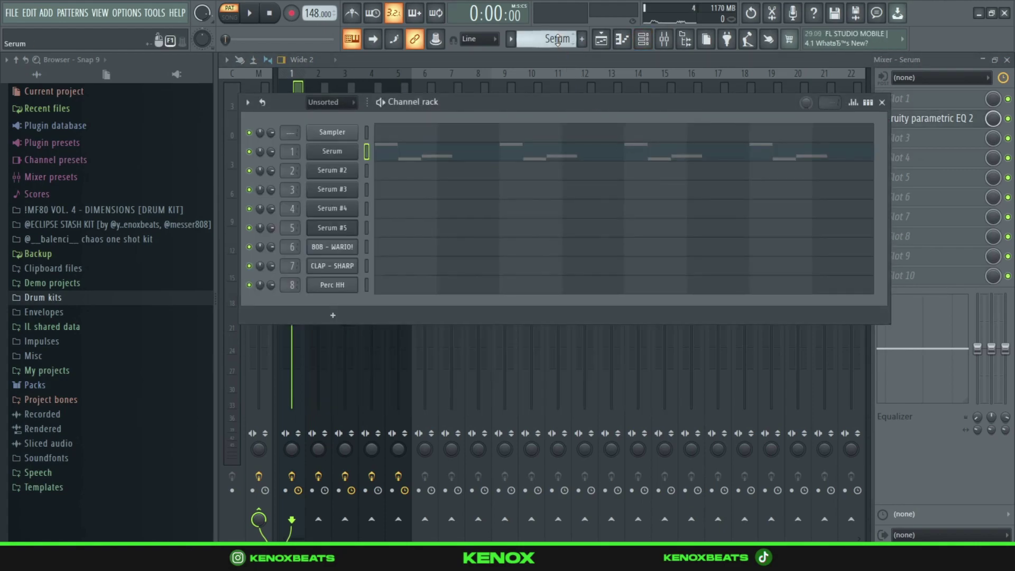
pyautogui.scroll(1, 556, 43)
pyautogui.click(508, 176)
pyautogui.scroll(5, 440, 173)
pyautogui.press('space')
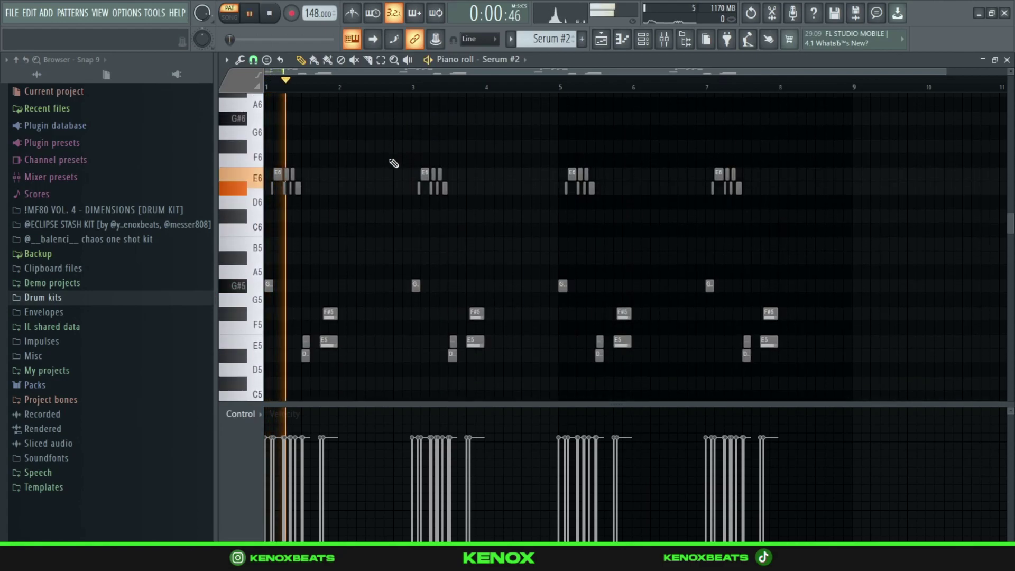
pyautogui.scroll(5, 451, 98)
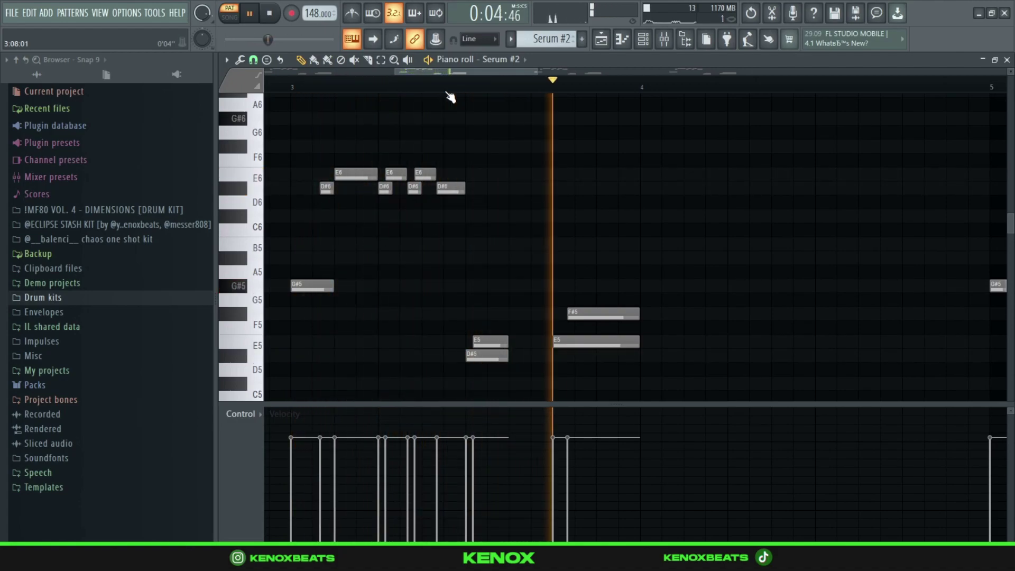
pyautogui.scroll(-5, 451, 98)
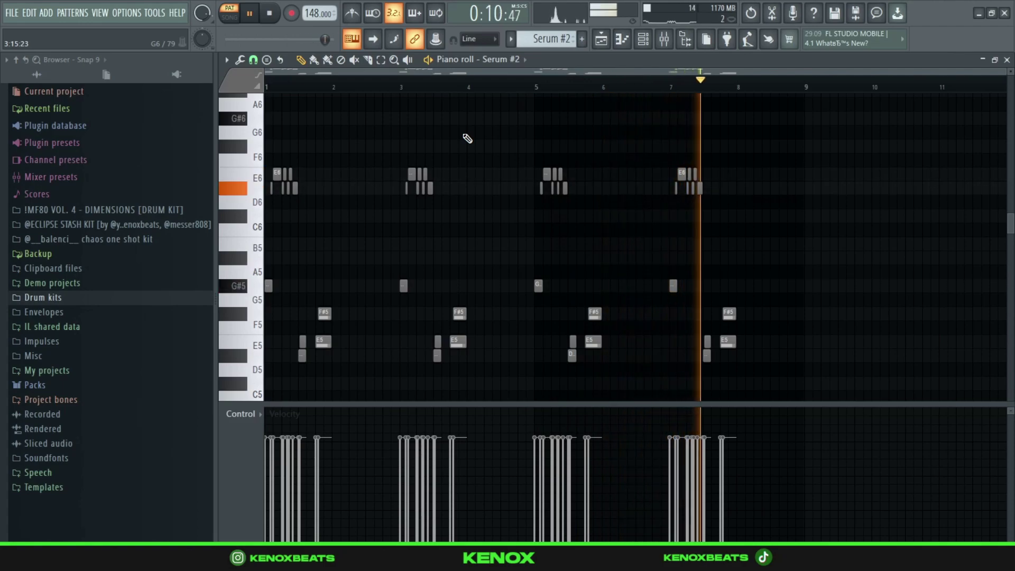
pyautogui.press('space')
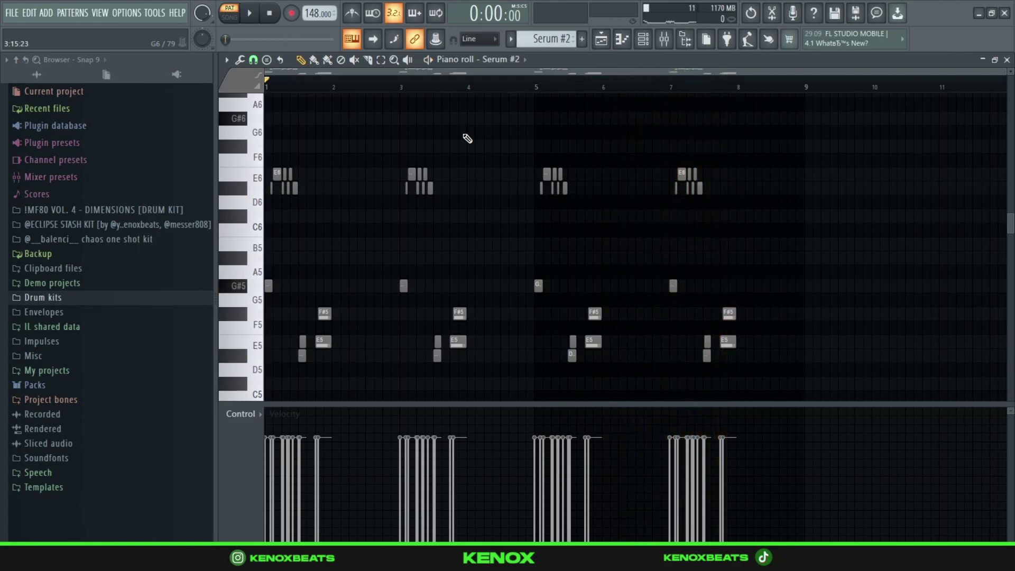
# - Examine the Serum #2 channel's synth preset and the Fruity parametric EQ 2 curve on its mixer track
pyautogui.press('F6')
pyautogui.click(333, 170)
pyautogui.moveTo(597, 187); pyautogui.dragTo(591, 46)
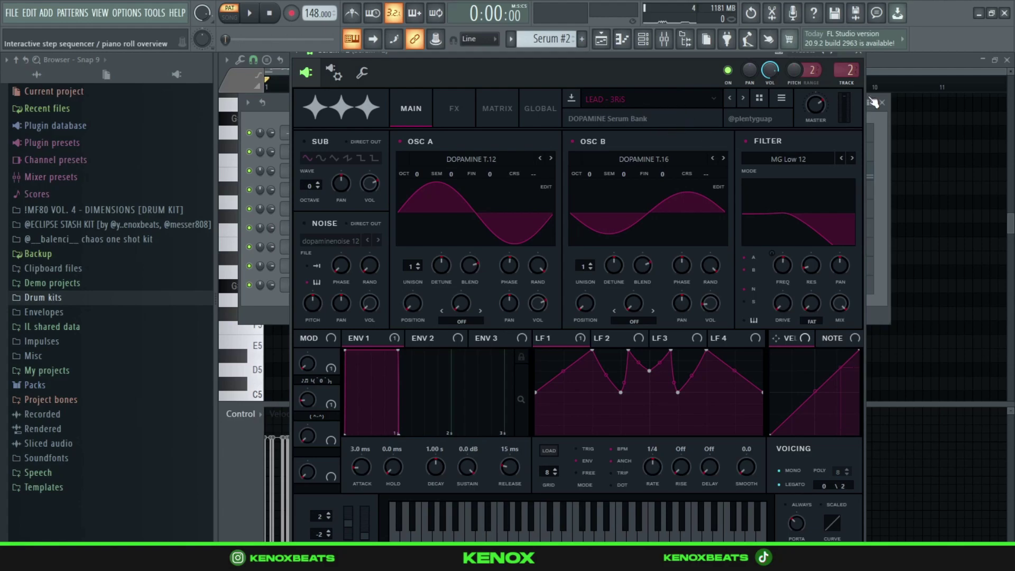
pyautogui.click(857, 56)
pyautogui.press('F9')
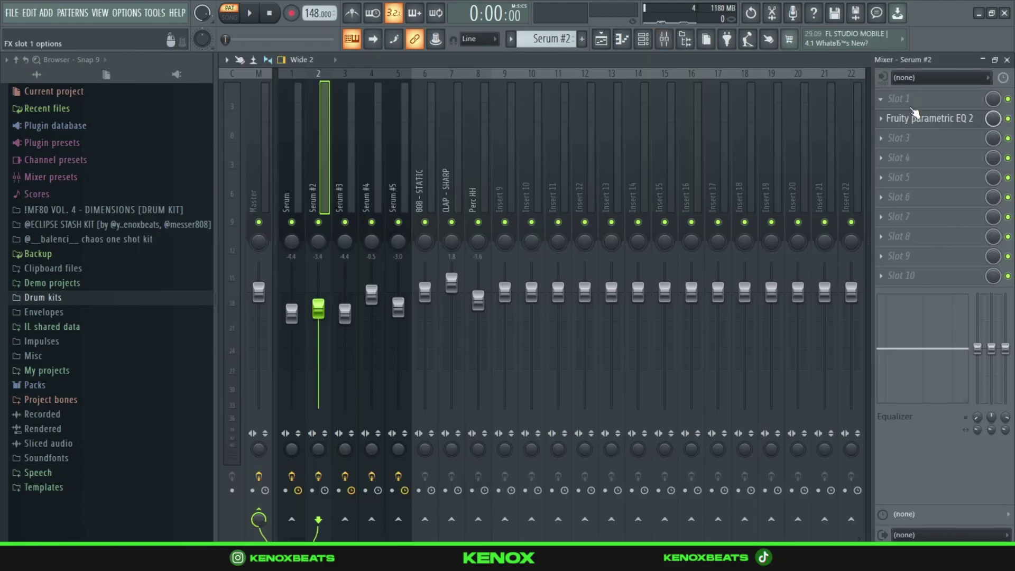
pyautogui.click(913, 119)
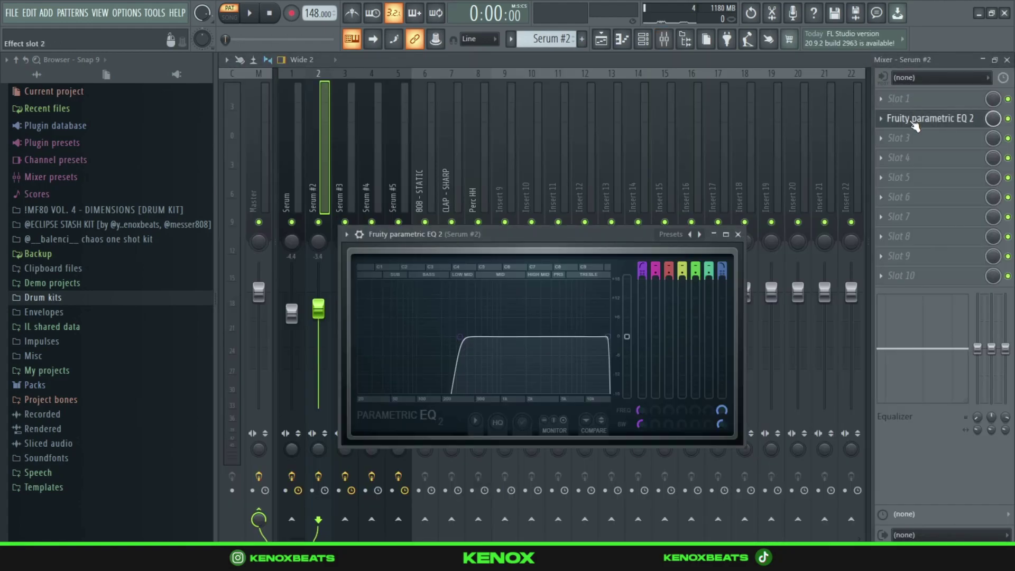
pyautogui.click(742, 234)
# - Switch to the Serum #3 pattern and play its notes in the piano roll
pyautogui.press('F6')
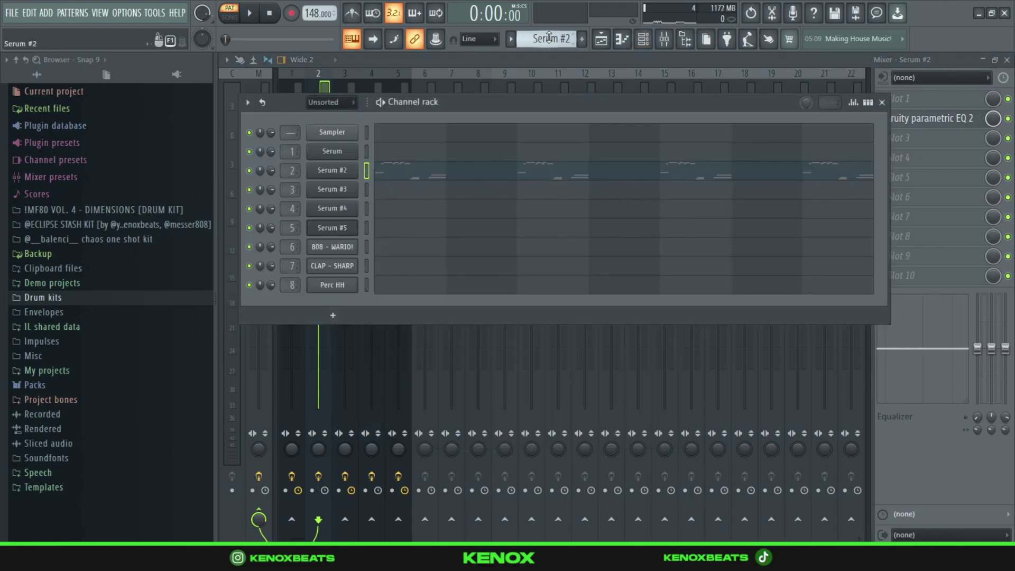
pyautogui.scroll(-1, 549, 37)
pyautogui.click(522, 192)
pyautogui.press('space')
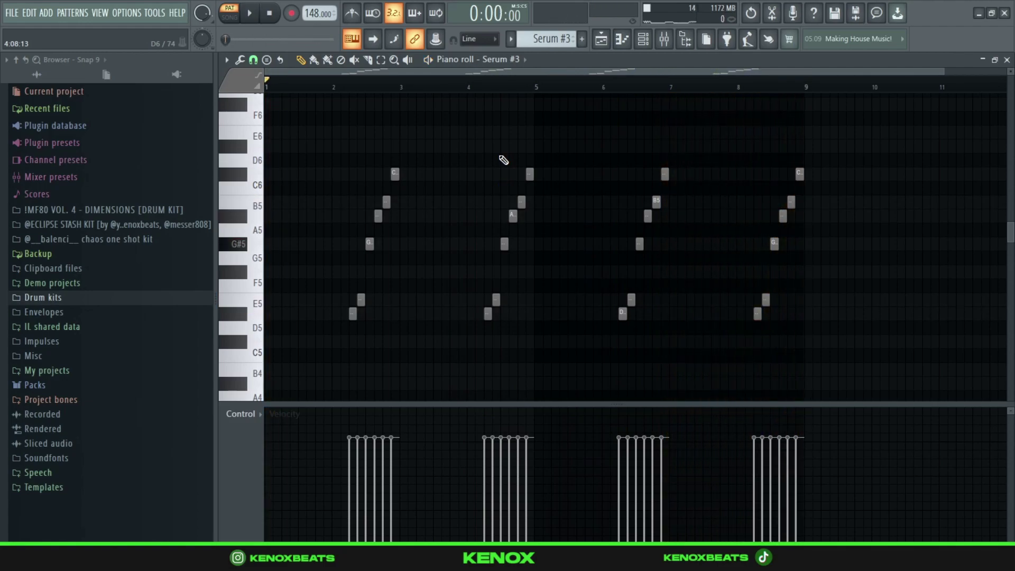
# - Examine the Serum #3 channel's synth preset and the Fruity parametric EQ 2 curve on its mixer track
pyautogui.press('F6')
pyautogui.click(333, 189)
pyautogui.moveTo(488, 198); pyautogui.dragTo(491, 42)
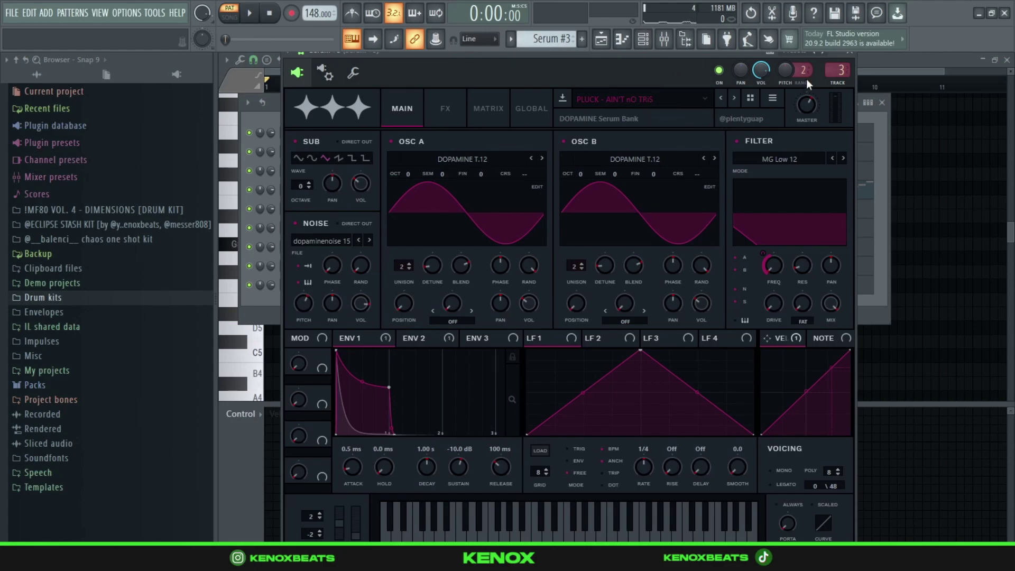
pyautogui.click(854, 54)
pyautogui.press('F9')
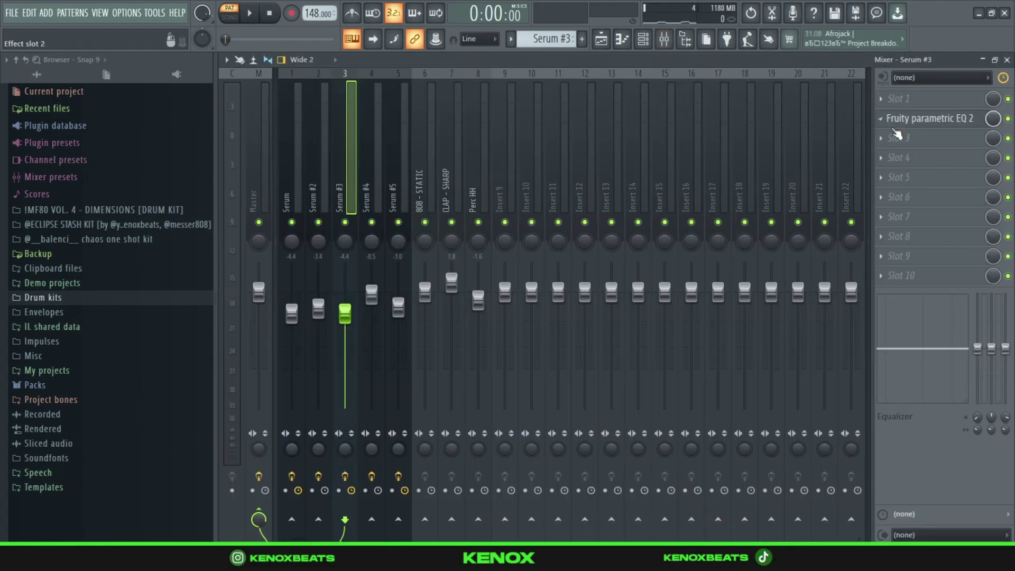
pyautogui.click(918, 118)
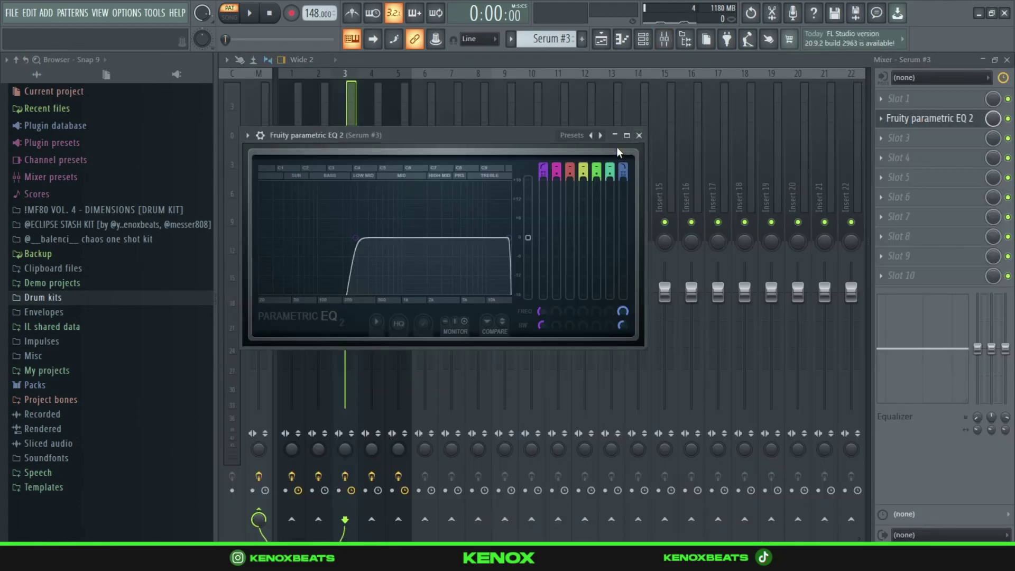
pyautogui.click(643, 136)
# - Switch to the Serum #4 pattern and listen to its notes in the piano roll
pyautogui.press('F6')
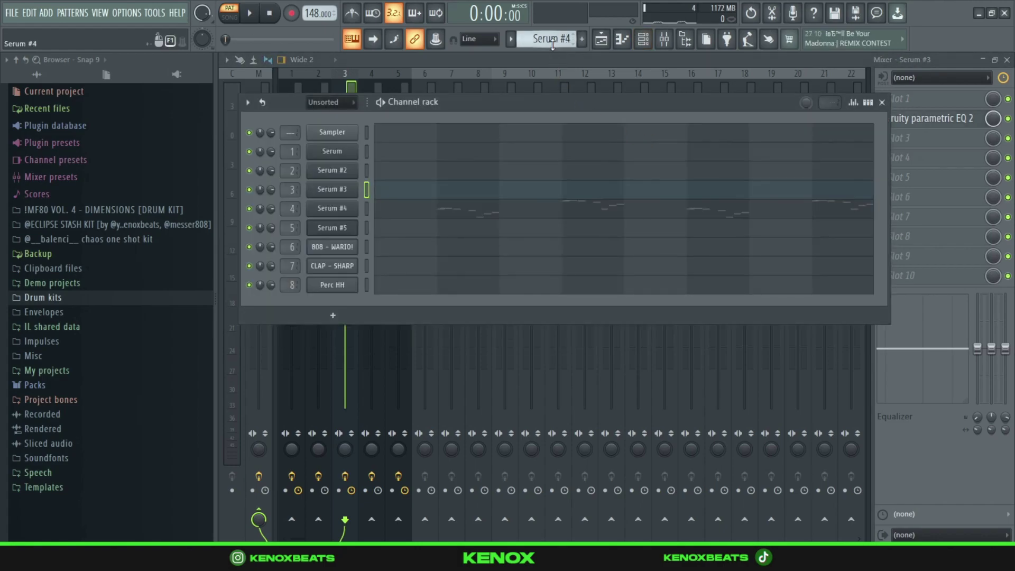
pyautogui.click(505, 215)
pyautogui.scroll(-1, 459, 202)
pyautogui.press('space')
pyautogui.moveTo(1011, 72); pyautogui.dragTo(1012, 69)
pyautogui.scroll(-1, 934, 164)
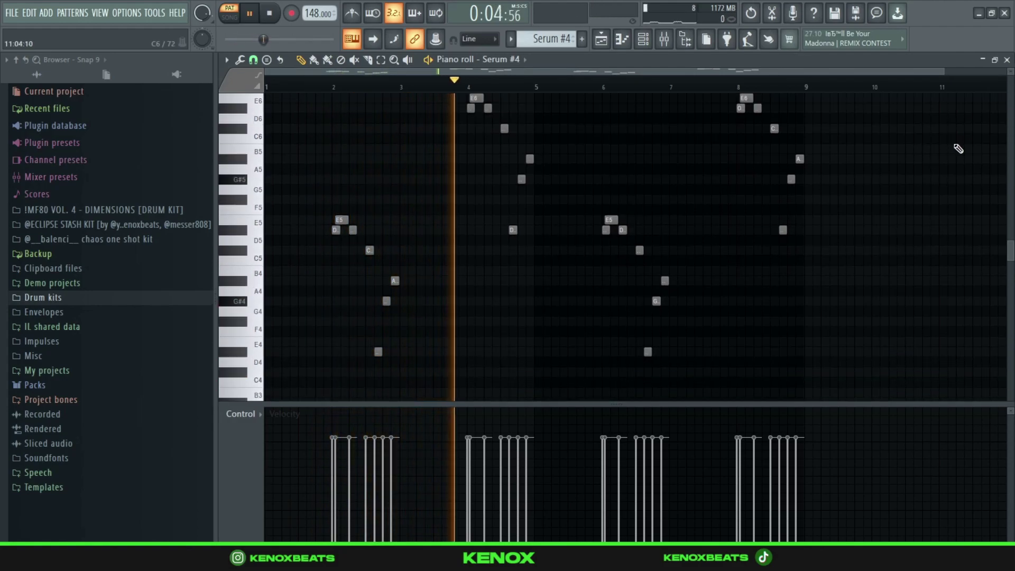
pyautogui.scroll(1, 959, 149)
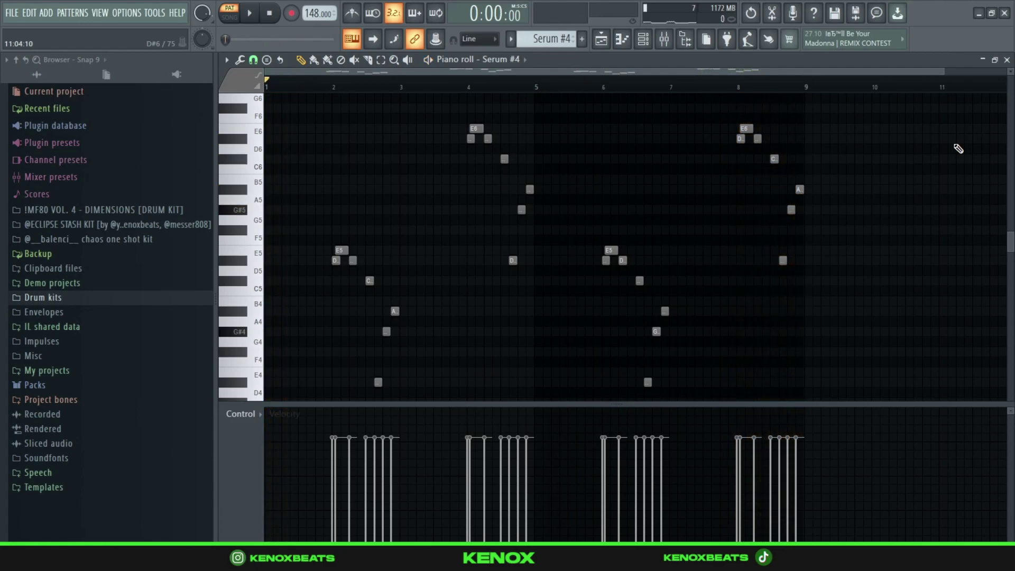
# - Examine the Serum #4 channel's synth preset and the Fruity parametric EQ 2 curve on its mixer track
pyautogui.press('F6')
pyautogui.click(323, 211)
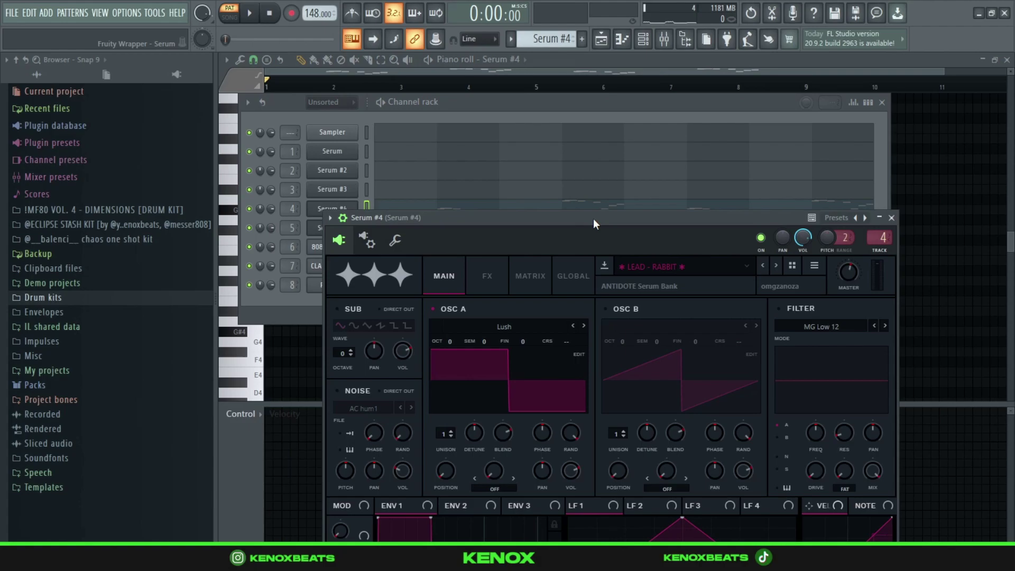
pyautogui.moveTo(596, 223); pyautogui.dragTo(560, 36)
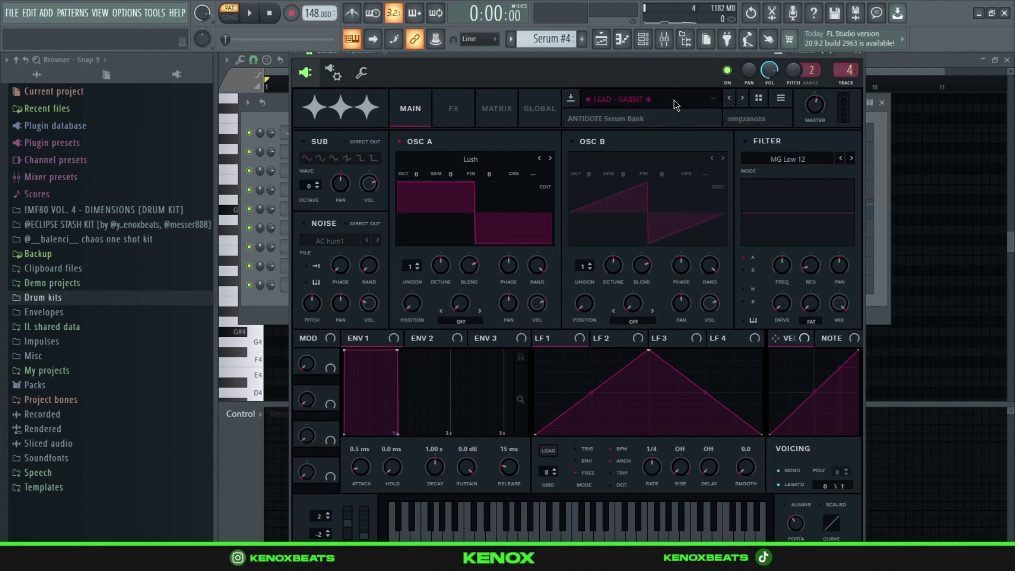
pyautogui.click(858, 54)
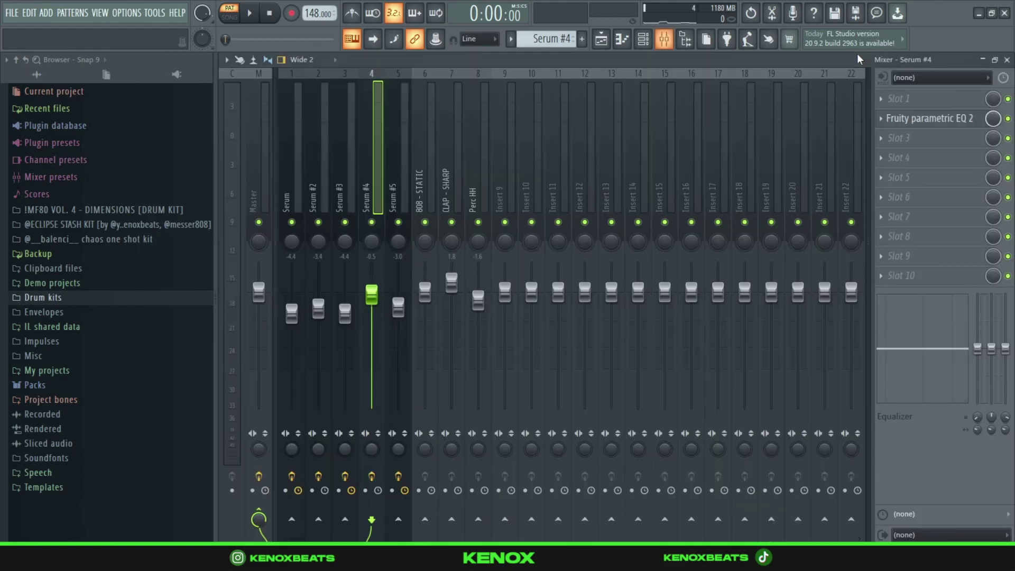
pyautogui.click(921, 121)
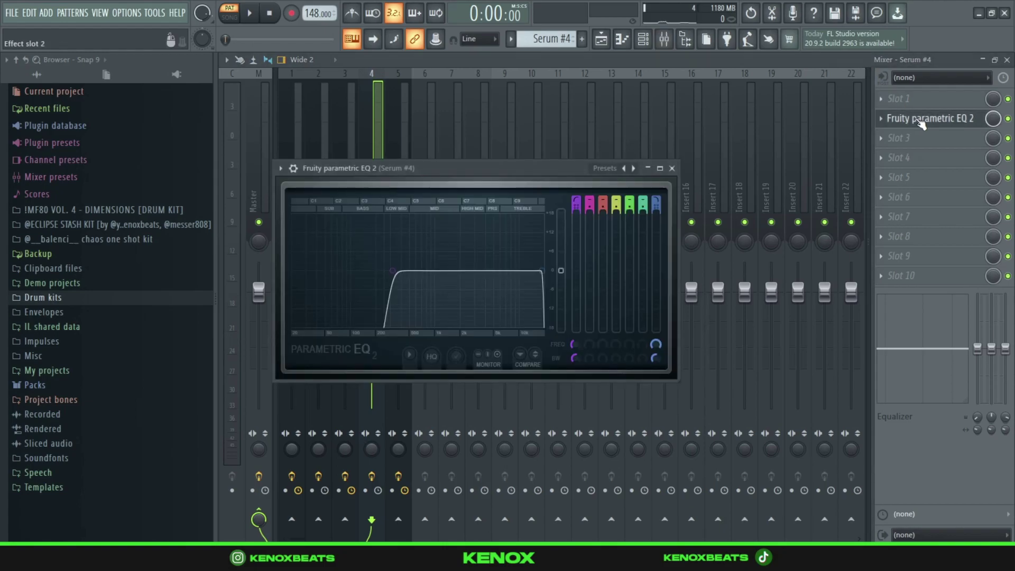
pyautogui.click(673, 169)
# - Switch to the Serum #5 pattern, open its notes in the piano roll and play them
pyautogui.press('F6')
pyautogui.scroll(-1, 551, 39)
pyautogui.click(503, 227)
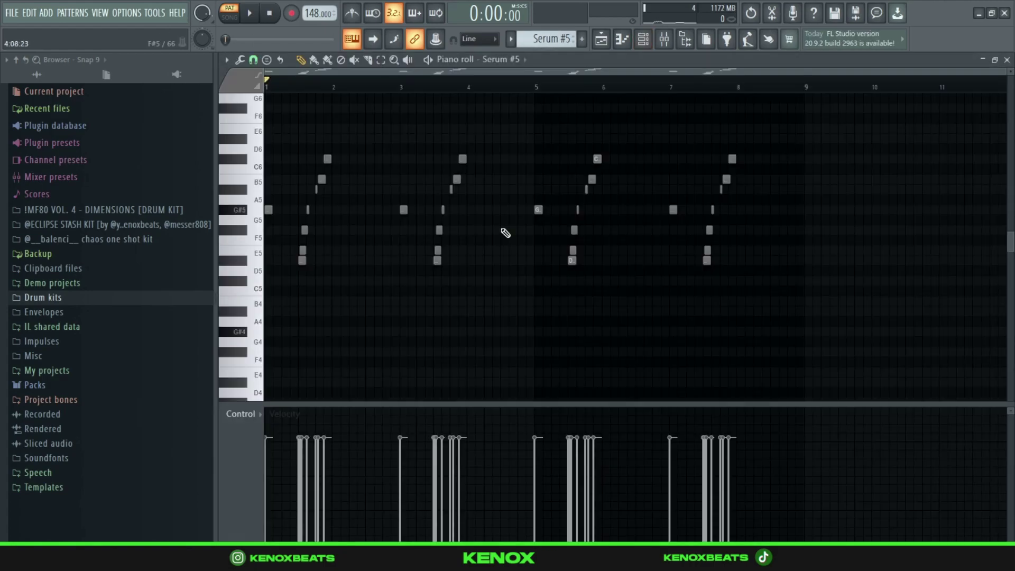
pyautogui.press('space')
pyautogui.scroll(2, 510, 161)
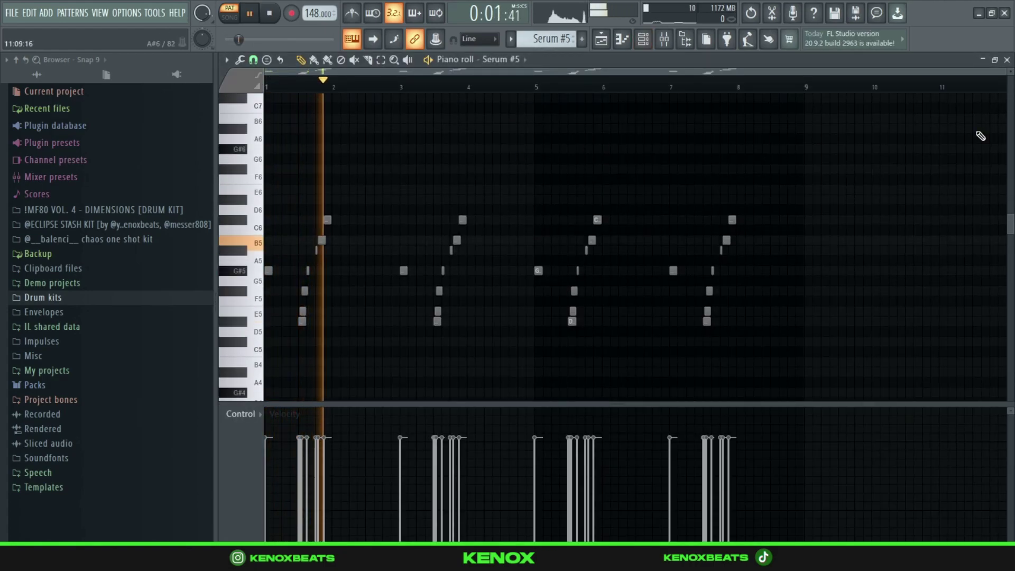
pyautogui.moveTo(1005, 74); pyautogui.dragTo(782, 87)
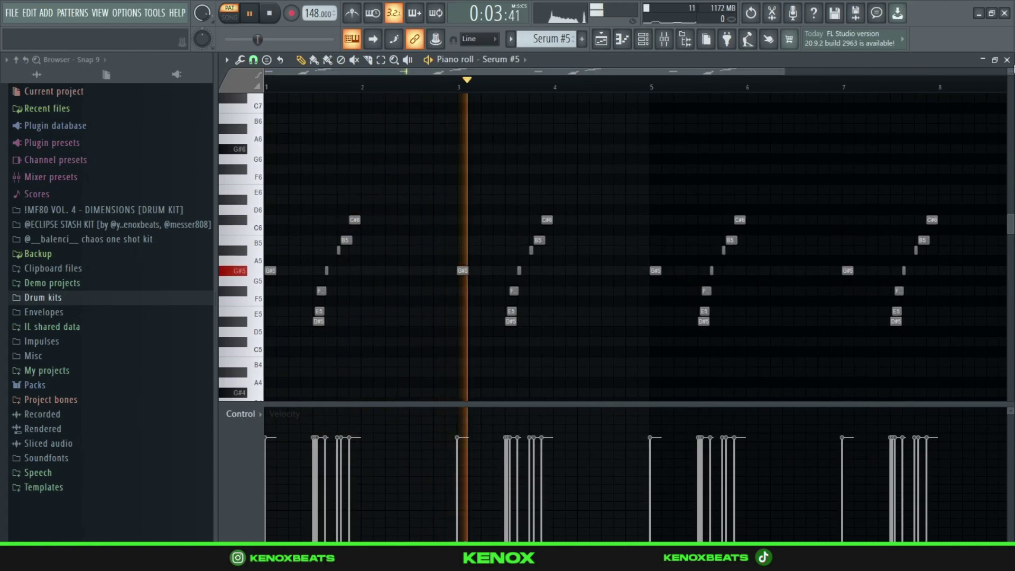
pyautogui.moveTo(1011, 72); pyautogui.dragTo(1013, 74)
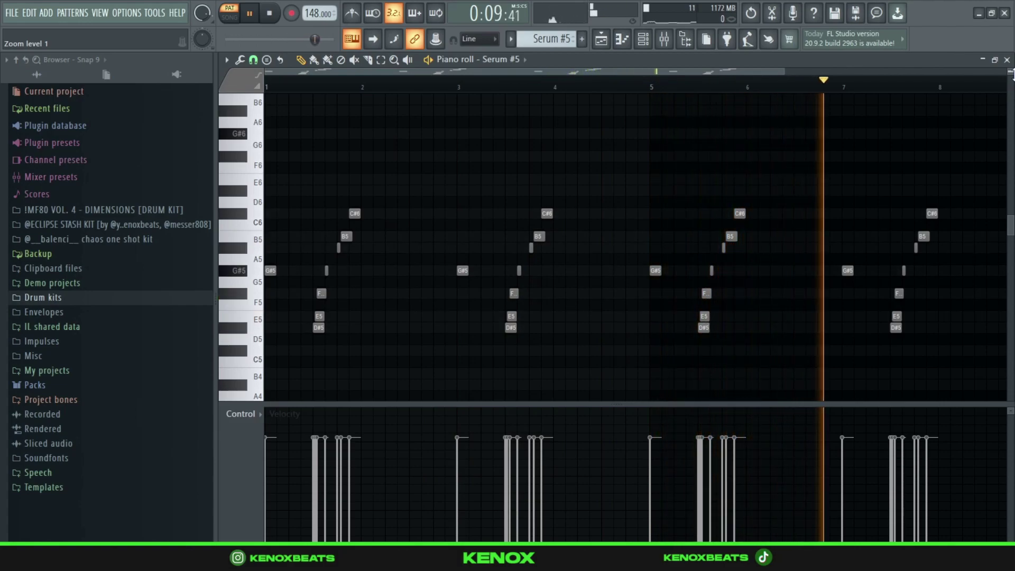
pyautogui.press('space')
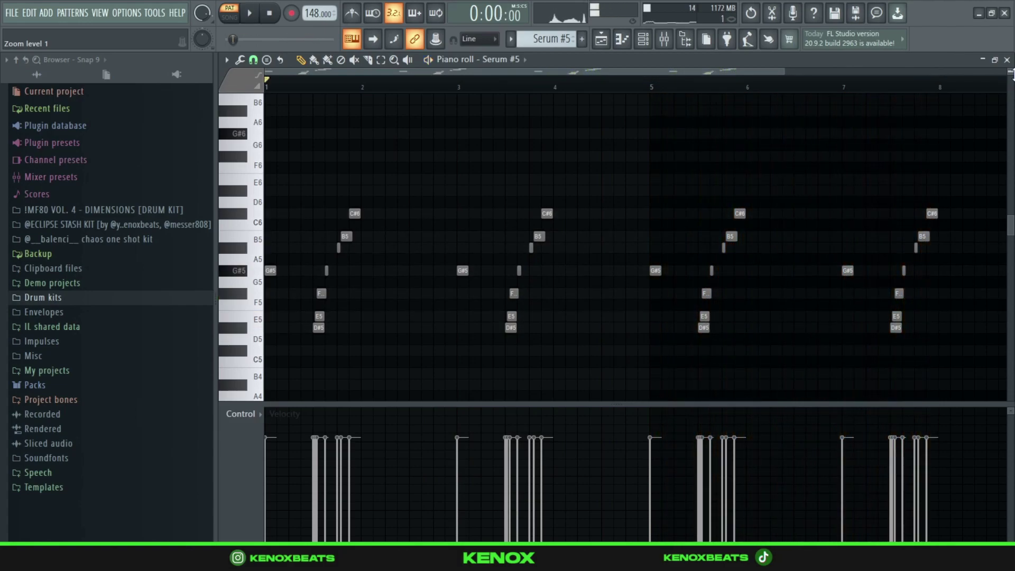
# - Examine the Serum #5 channel's synth preset and the Fruity parametric EQ 2 curve on its mixer track
pyautogui.press('F6')
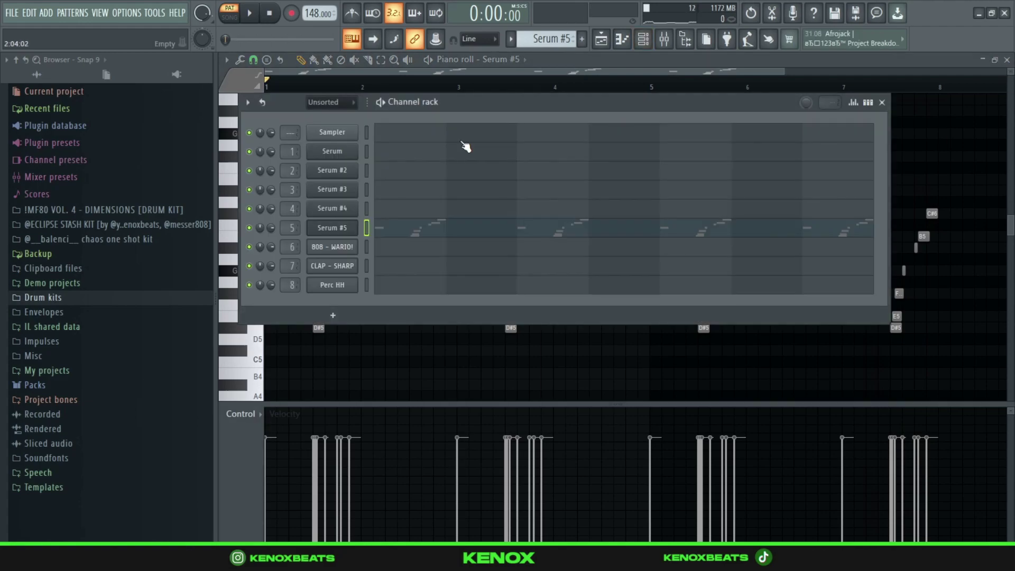
pyautogui.click(340, 231)
pyautogui.moveTo(525, 235); pyautogui.dragTo(478, 24)
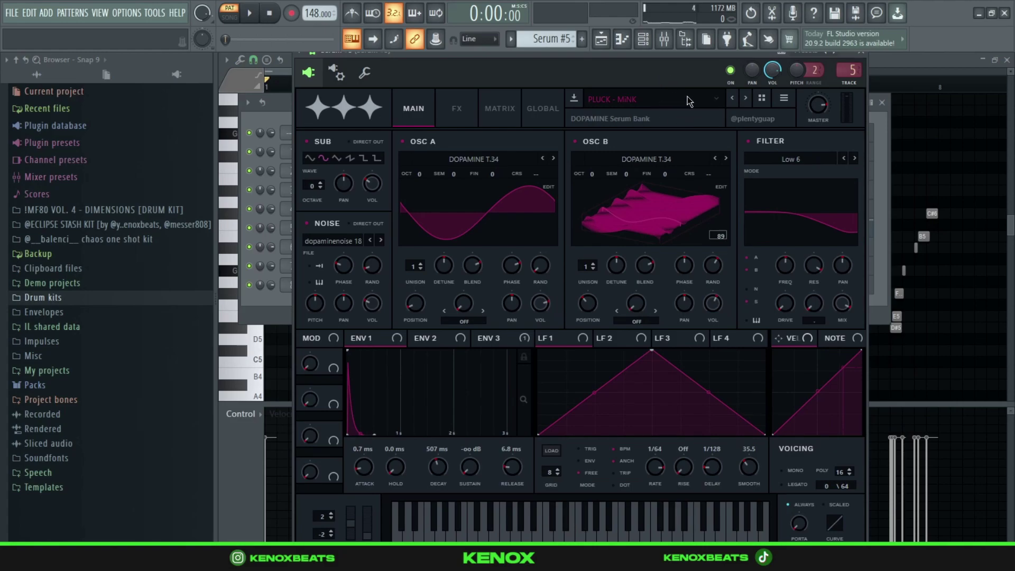
pyautogui.click(870, 57)
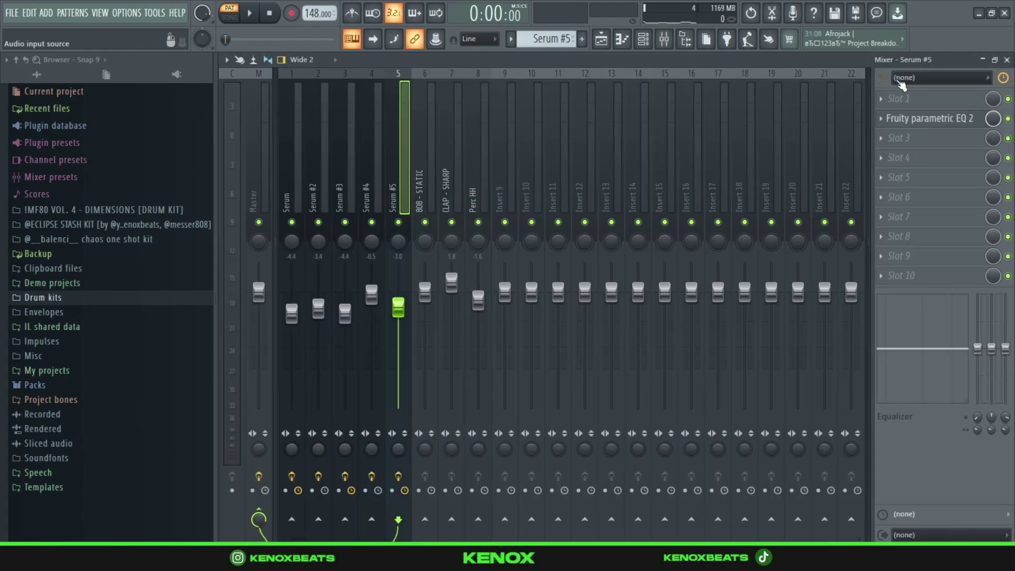
pyautogui.click(941, 121)
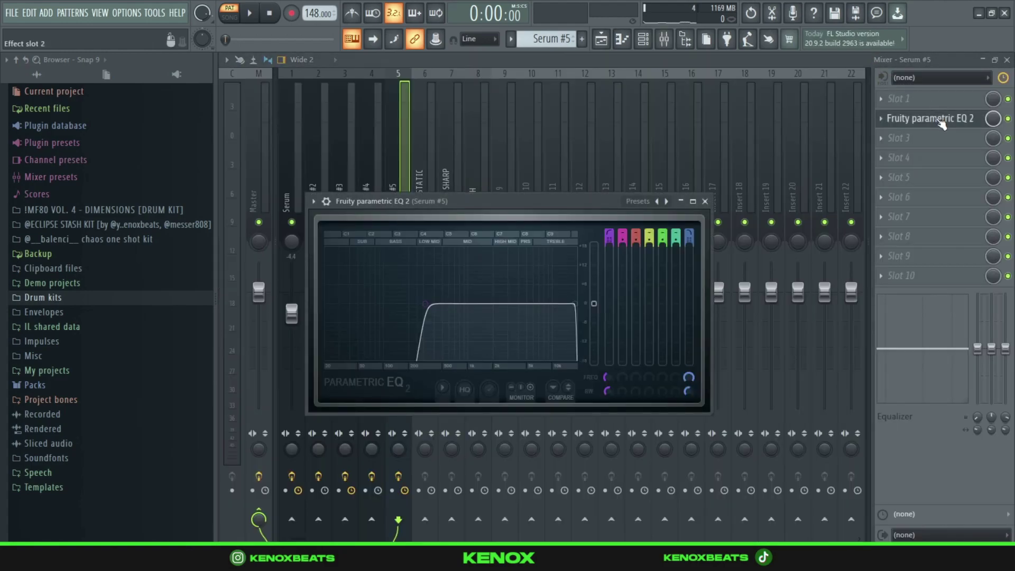
pyautogui.click(705, 201)
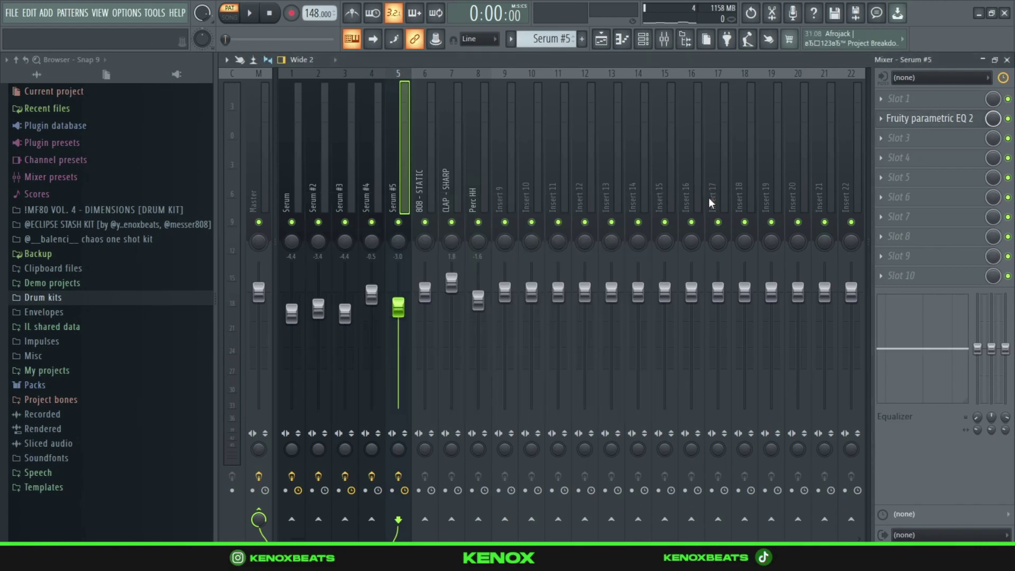
# - Switch to the 808 - WARIO! pattern, open its notes in the piano roll and listen to them
pyautogui.press('F6')
pyautogui.click(472, 247)
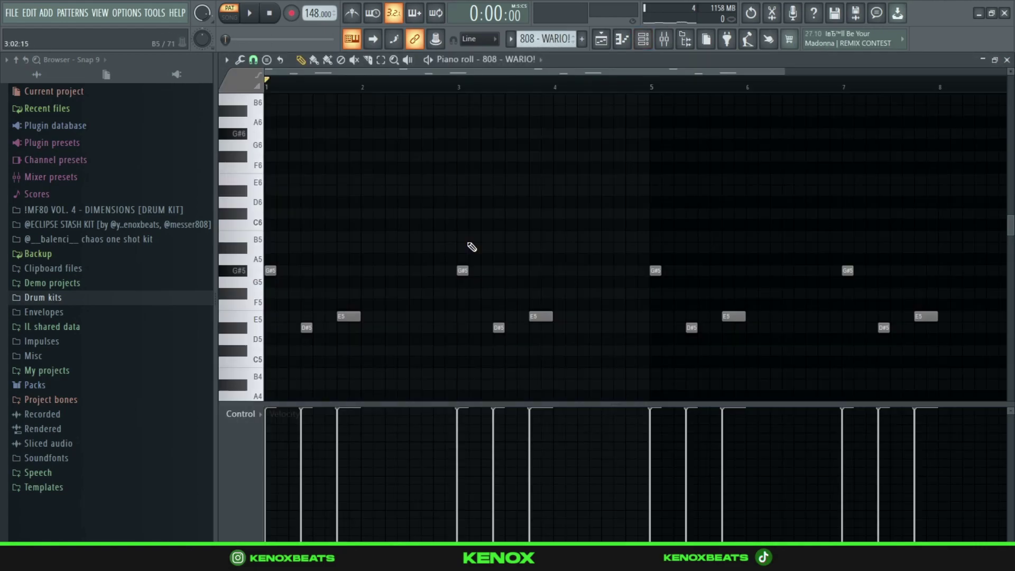
pyautogui.scroll(-2, 492, 96)
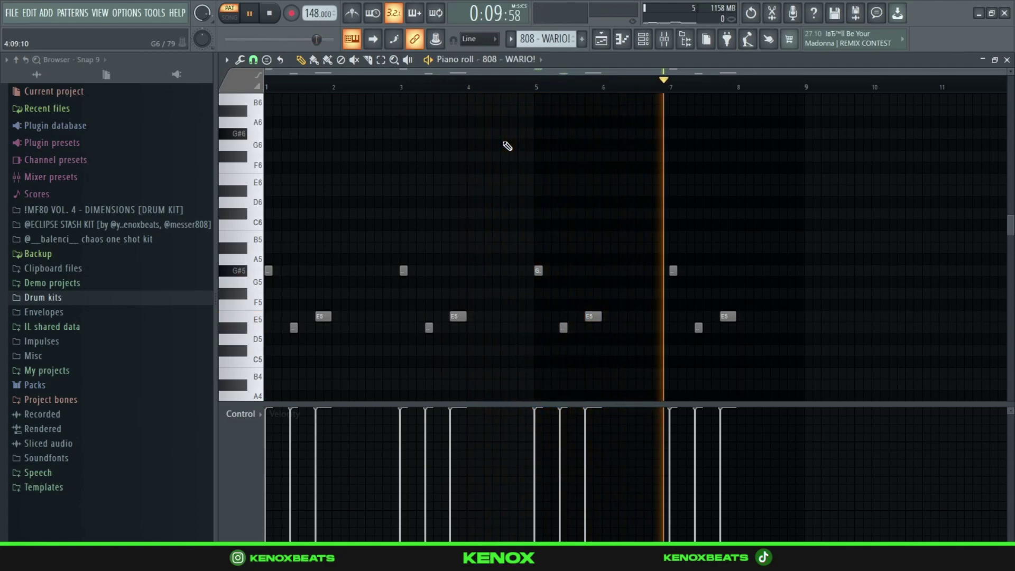
pyautogui.press('space')
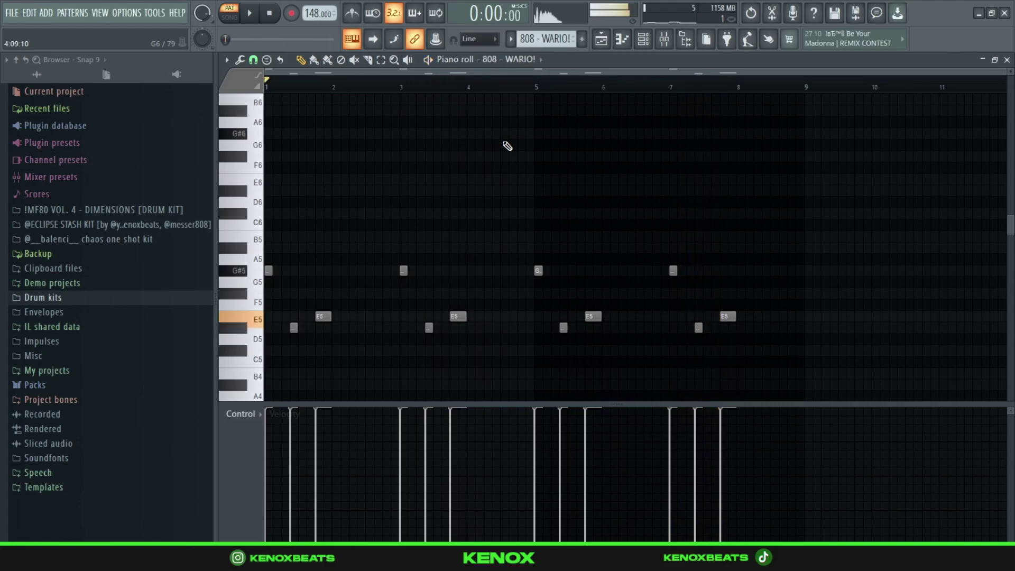
# - Switch to the CLAP - SHARP pattern and play its notes in the piano roll
pyautogui.press('F6')
pyautogui.click(469, 267)
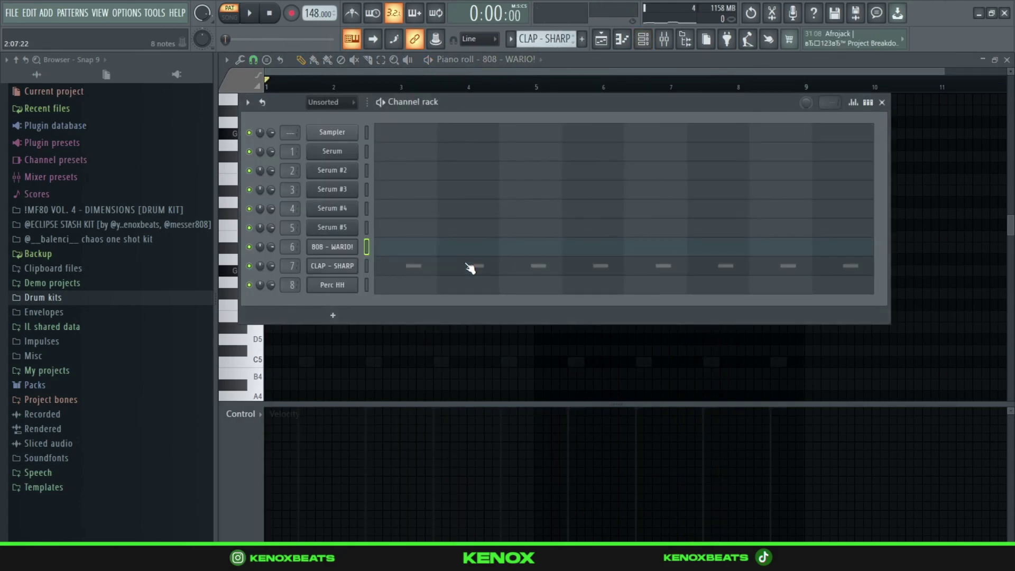
pyautogui.click(252, 15)
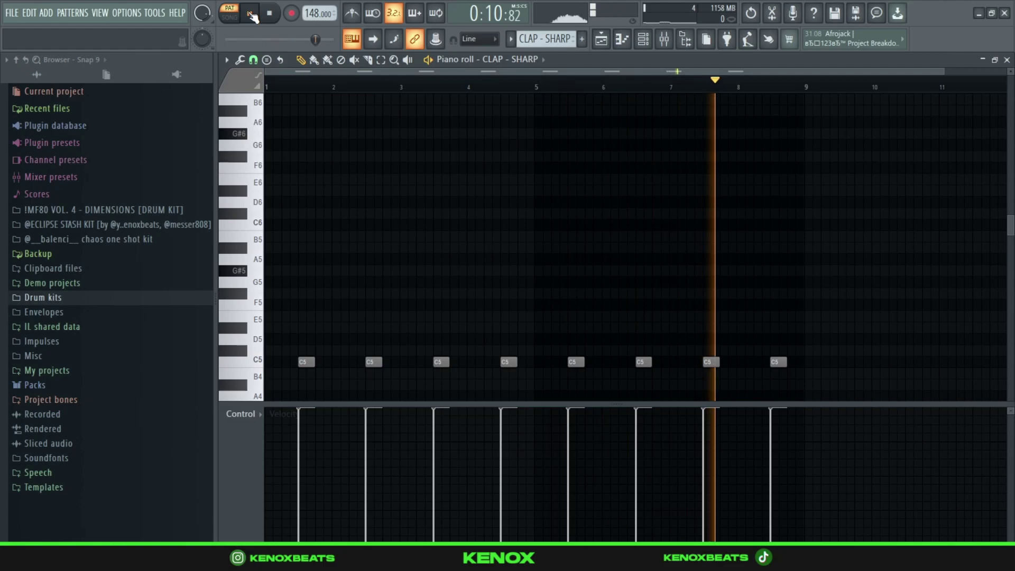
pyautogui.click(269, 13)
# - Switch to the Perc HH pattern, open its hi-hat notes in the piano roll and play them
pyautogui.press('F6')
pyautogui.scroll(-1, 546, 39)
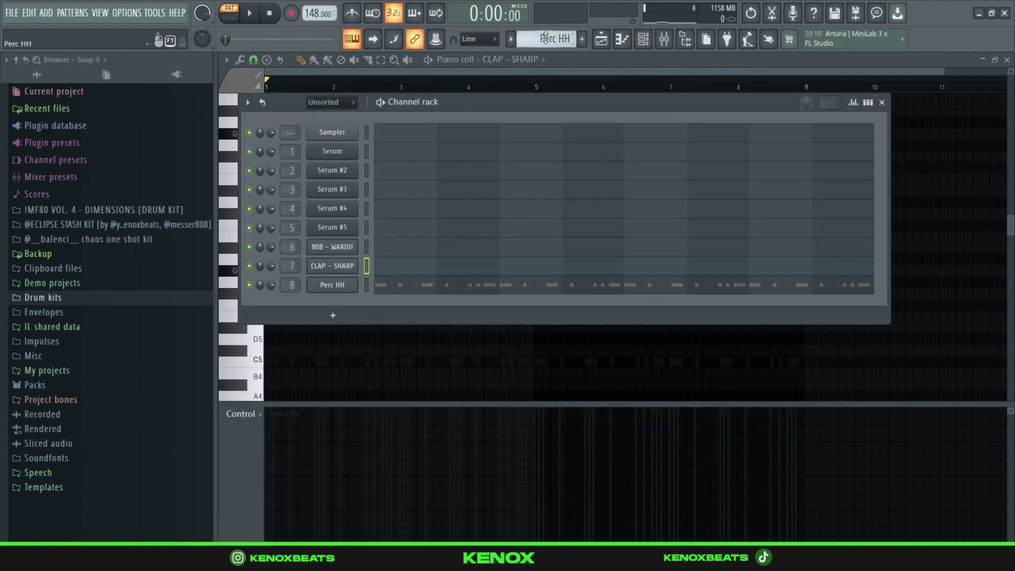
pyautogui.click(505, 290)
pyautogui.press('space')
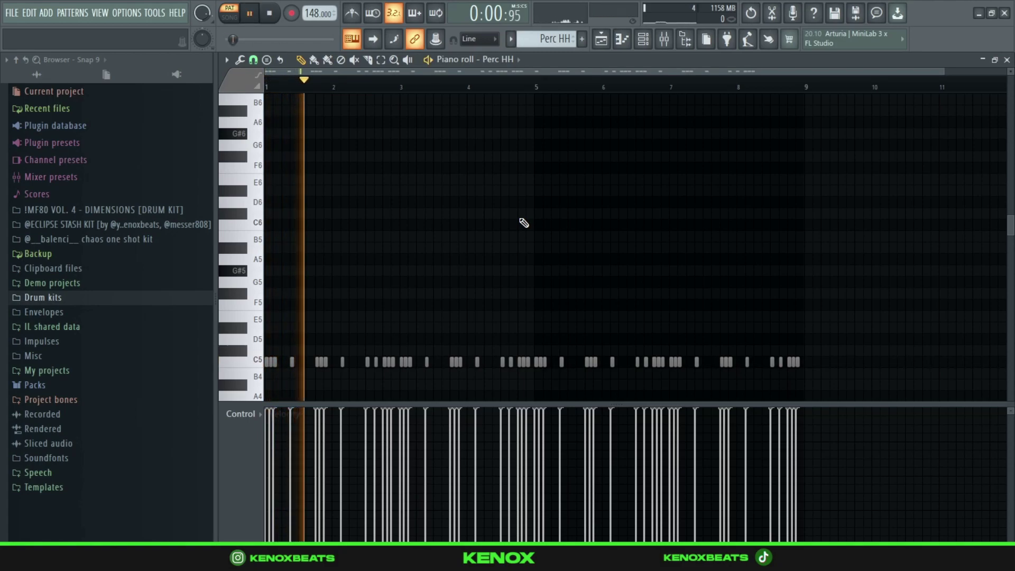